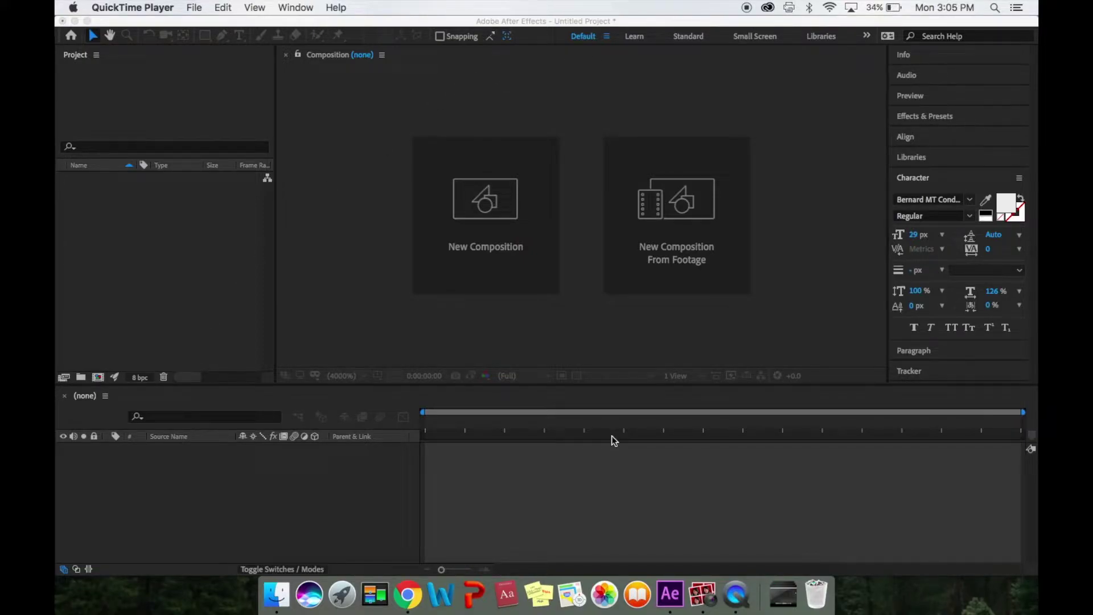
Import the seven-second table clip with the booklet from Photo Booth into the After Effects project and create a composition from it
{"action": "left_click", "coordinate": [703, 595]}
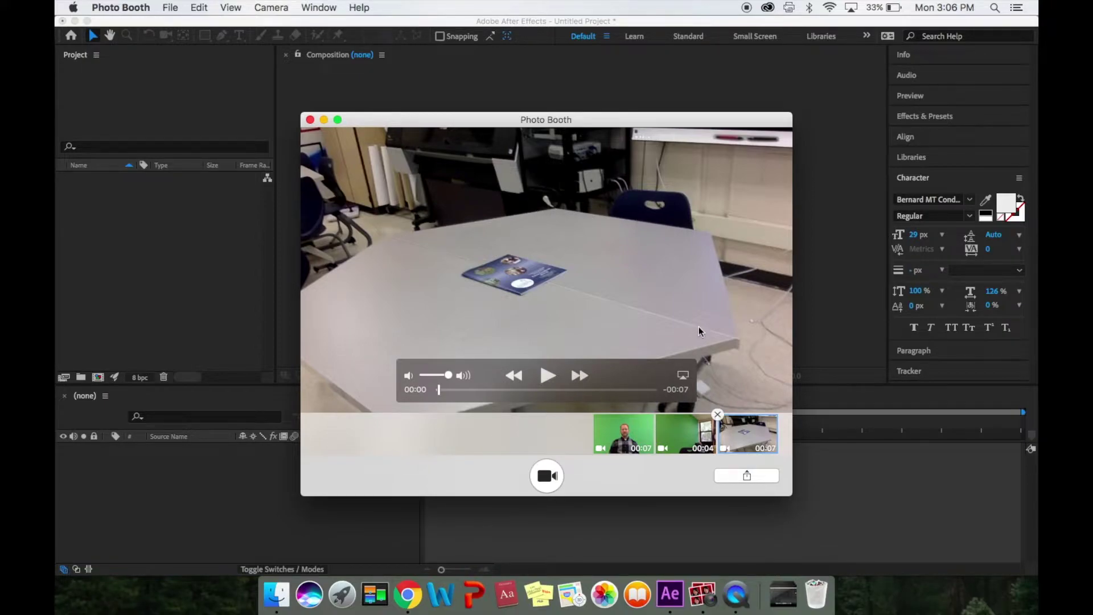
{"action": "left_click", "coordinate": [547, 376]}
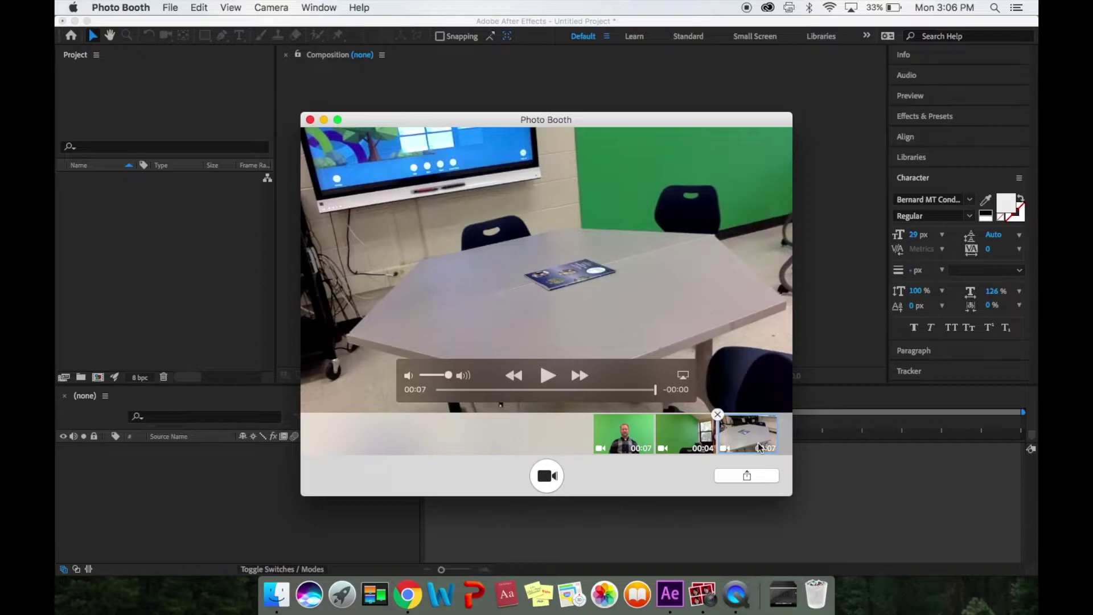
{"action": "left_click_drag", "start_coordinate": [757, 442], "coordinate": [185, 269]}
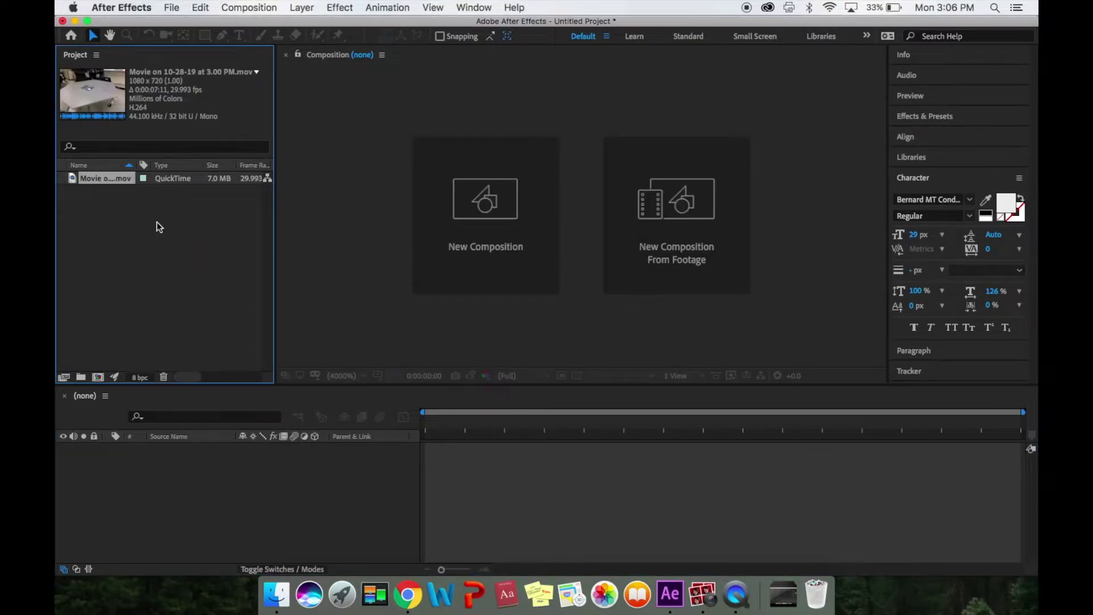
{"action": "left_click_drag", "start_coordinate": [101, 178], "coordinate": [99, 376]}
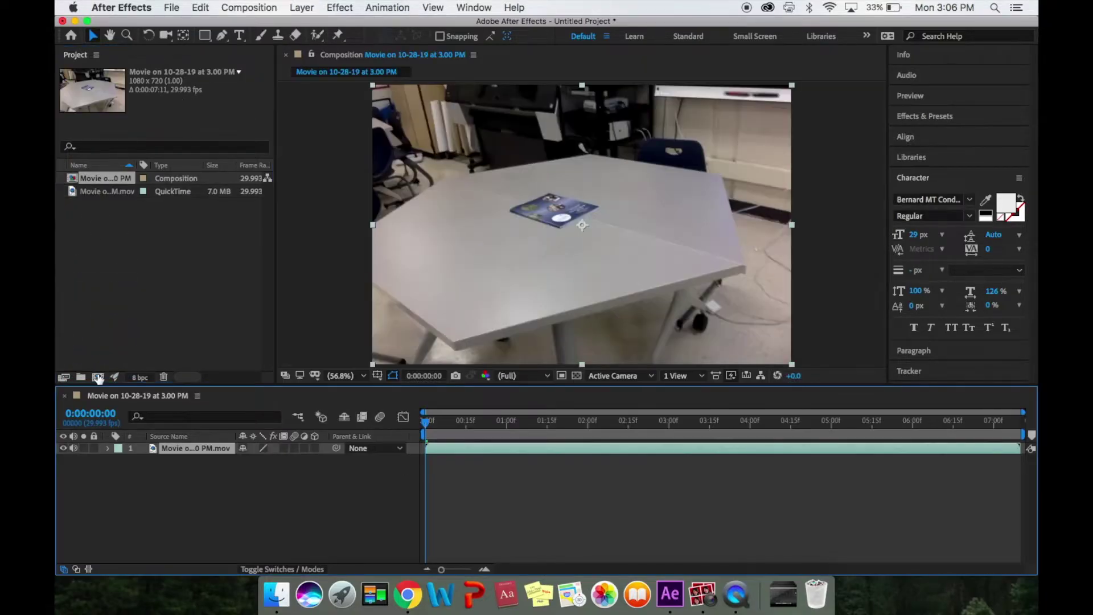
Run the 3D Camera Tracker on the table footage to analyze and solve its camera motion
{"action": "left_click", "coordinate": [468, 7]}
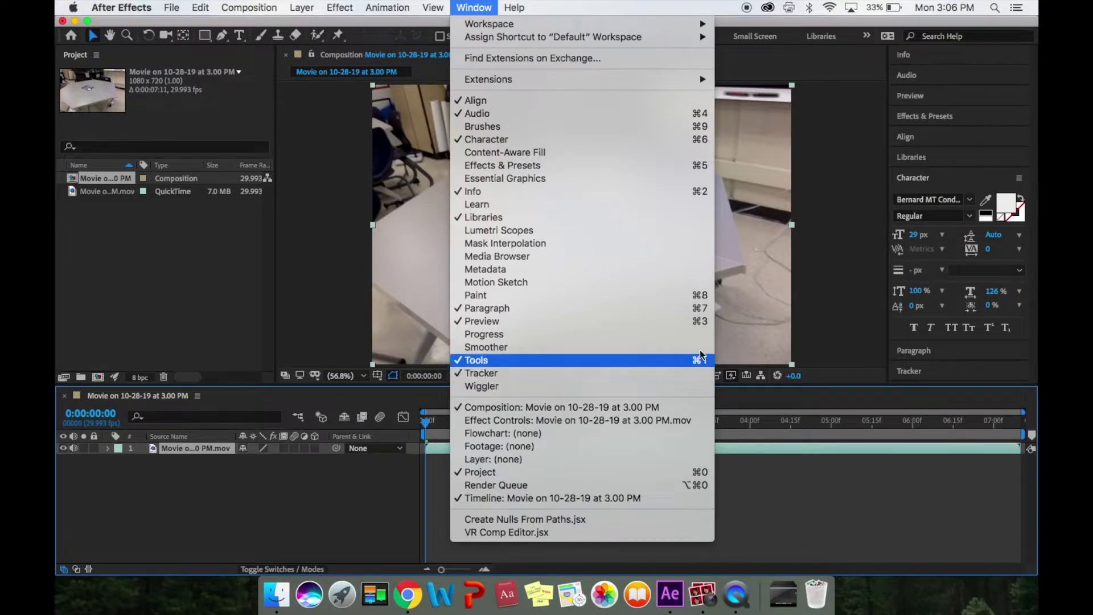
{"action": "left_click", "coordinate": [943, 371]}
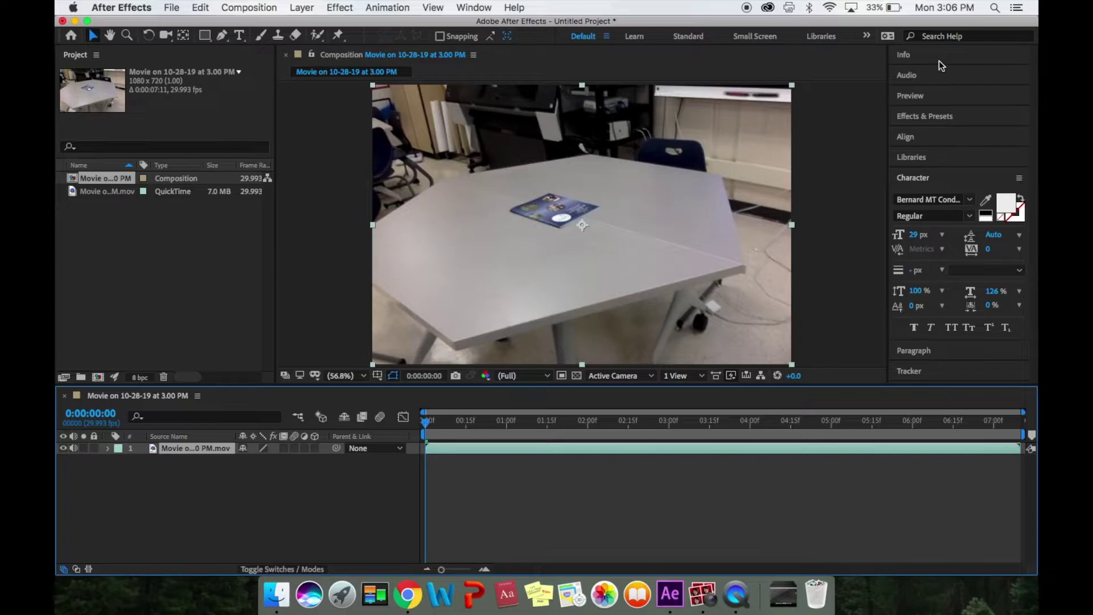
{"action": "left_click", "coordinate": [913, 371]}
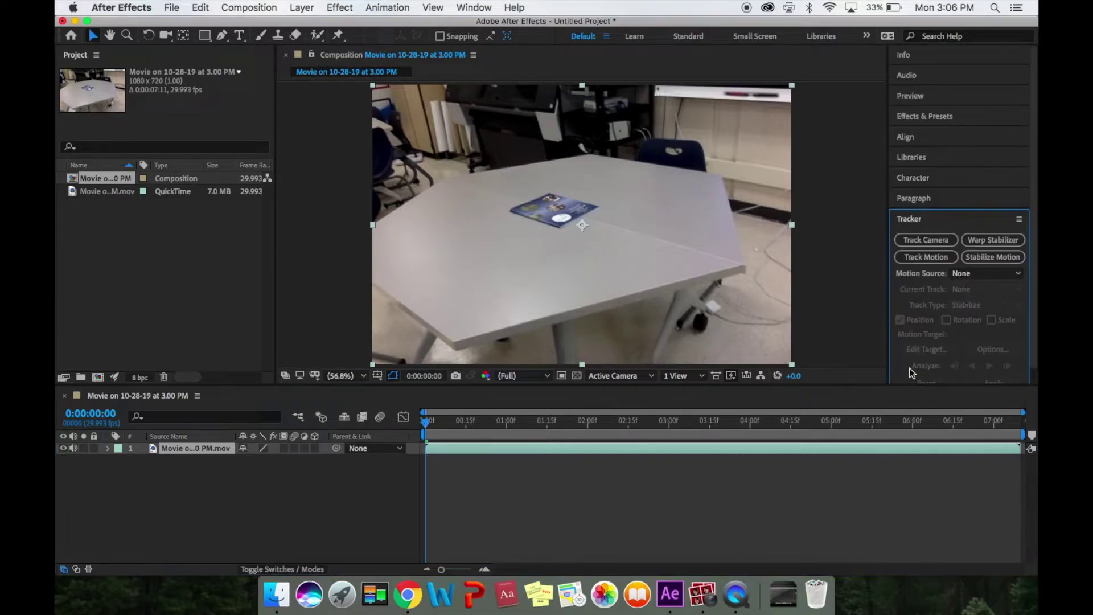
{"action": "left_click", "coordinate": [948, 256]}
{"action": "left_click", "coordinate": [926, 241]}
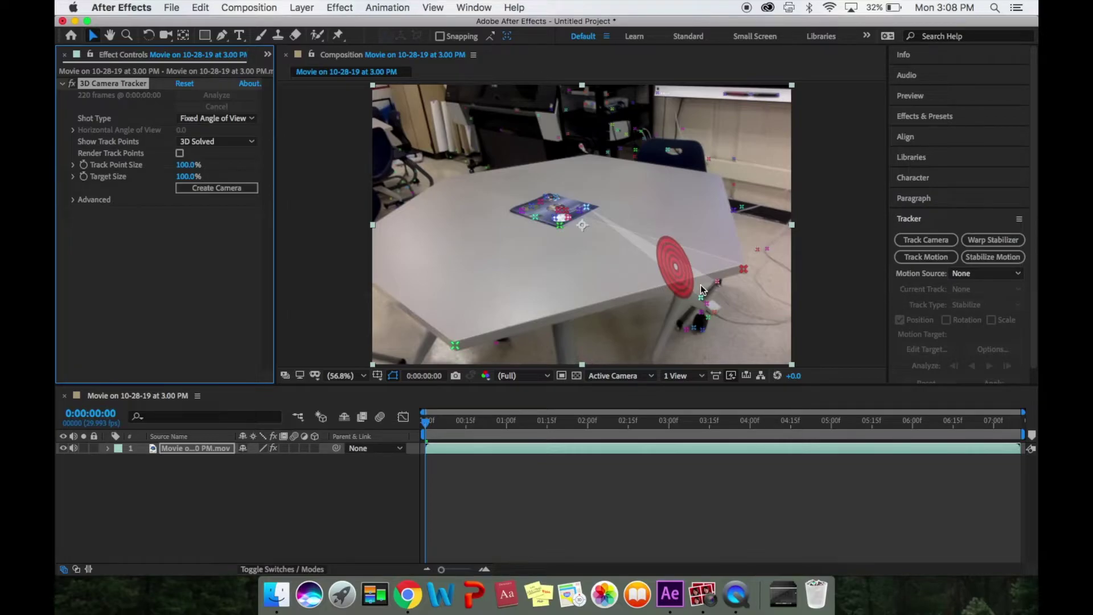
Create a text layer and camera from the booklet's track points, replacing the text with "Starring" and the person's name on a second line
{"action": "right_click", "coordinate": [557, 213]}
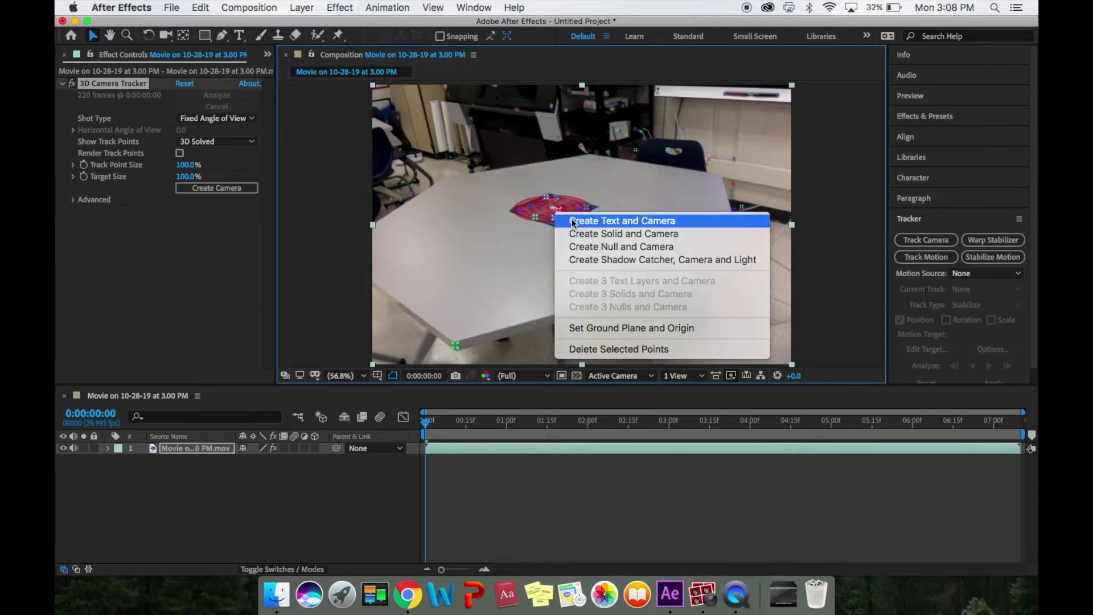
{"action": "left_click", "coordinate": [573, 221]}
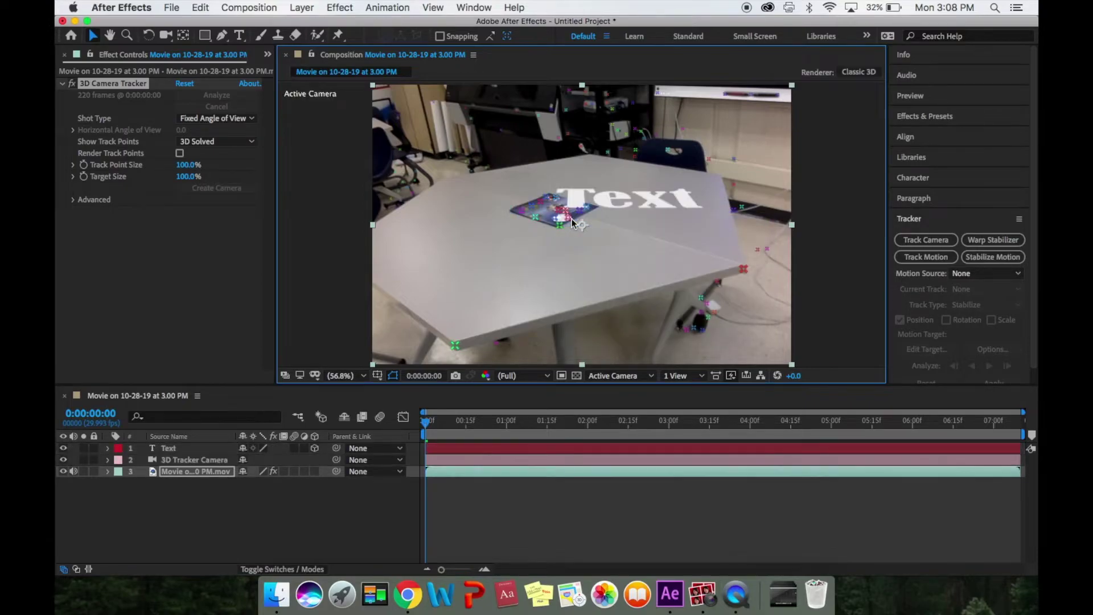
{"action": "left_click", "coordinate": [240, 36]}
{"action": "left_click", "coordinate": [648, 232]}
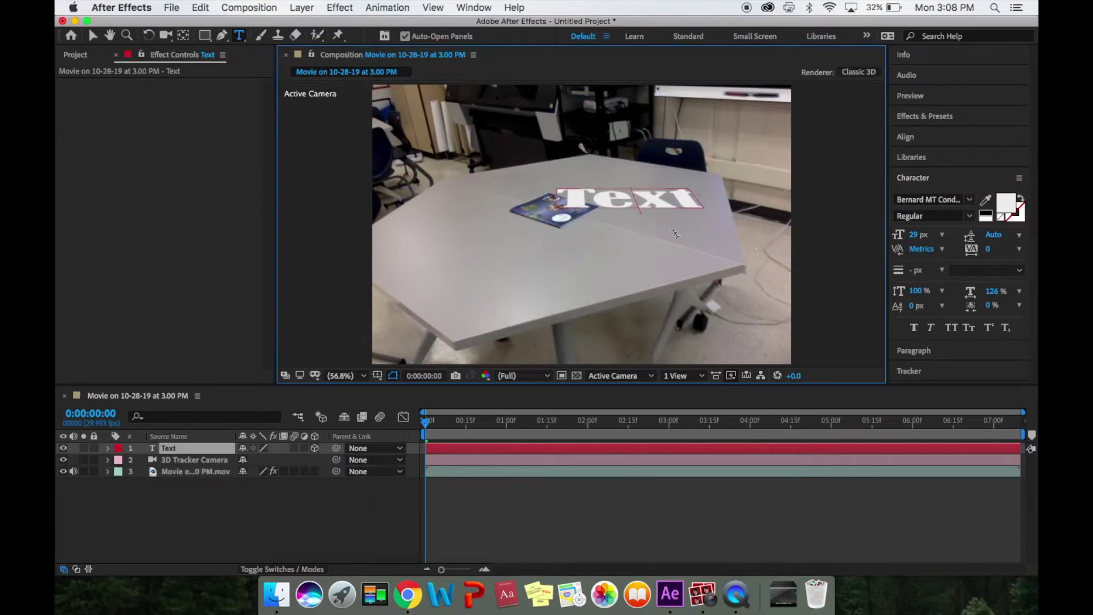
{"action": "key", "text": "BackSpace"}
{"action": "key", "text": "BackSpace"}
{"action": "key", "text": "BackSpace"}
{"action": "key", "text": "BackSpace"}
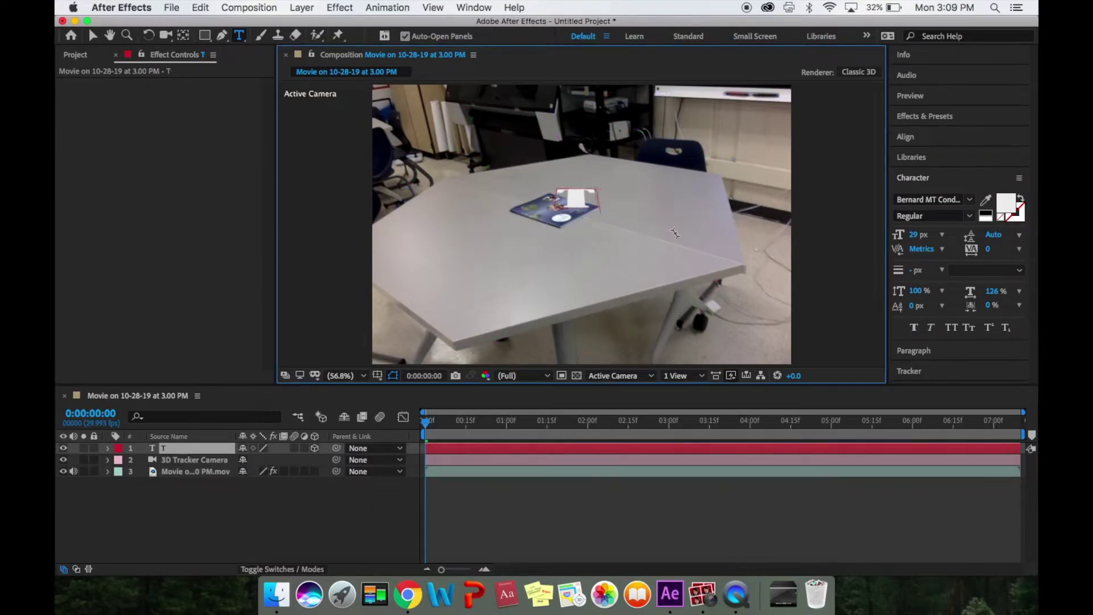
{"action": "type", "text": "Starring"}
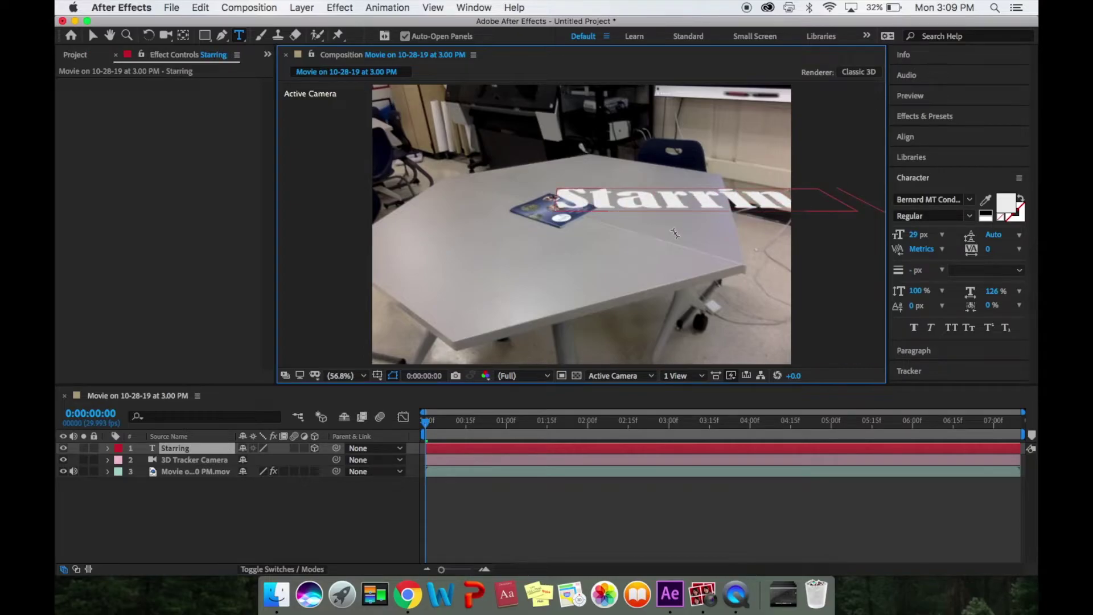
{"action": "key", "text": "Return"}
{"action": "type", "text": "Mr. Ohlinger"}
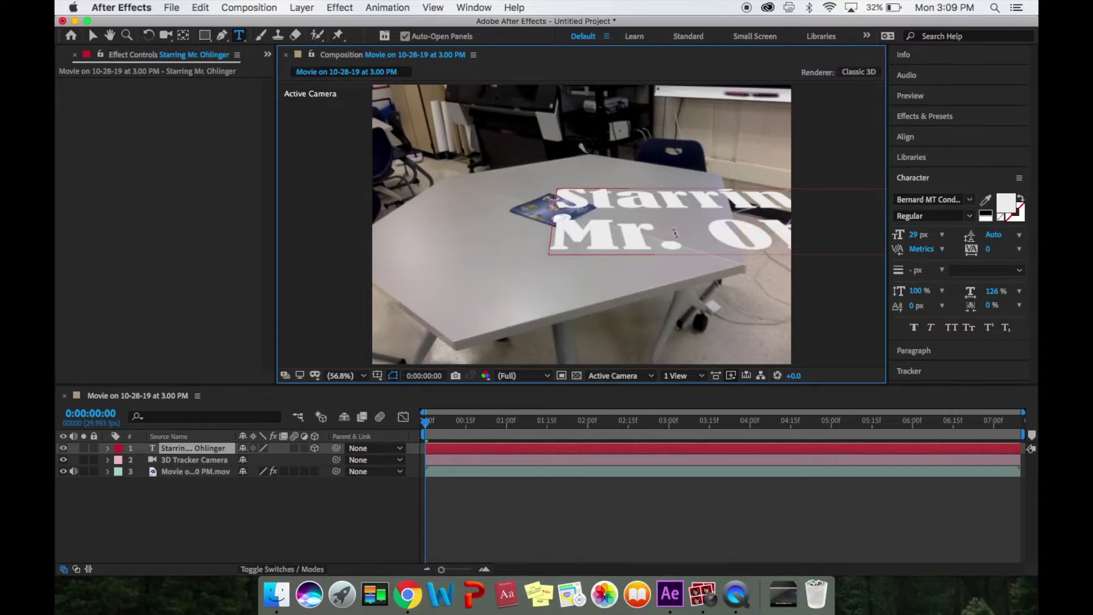
Set the font size of both lines of the title text to 10 px
{"action": "key", "text": "shift+Left"}
{"action": "key", "text": "shift+Left"}
{"action": "key", "text": "shift+Left"}
{"action": "key", "text": "shift+Left"}
{"action": "key", "text": "shift+Left"}
{"action": "key", "text": "shift+Left"}
{"action": "key", "text": "shift+Left"}
{"action": "key", "text": "shift+Left"}
{"action": "key", "text": "shift+Left"}
{"action": "key", "text": "shift+Left"}
{"action": "key", "text": "shift+Left"}
{"action": "key", "text": "shift+Left"}
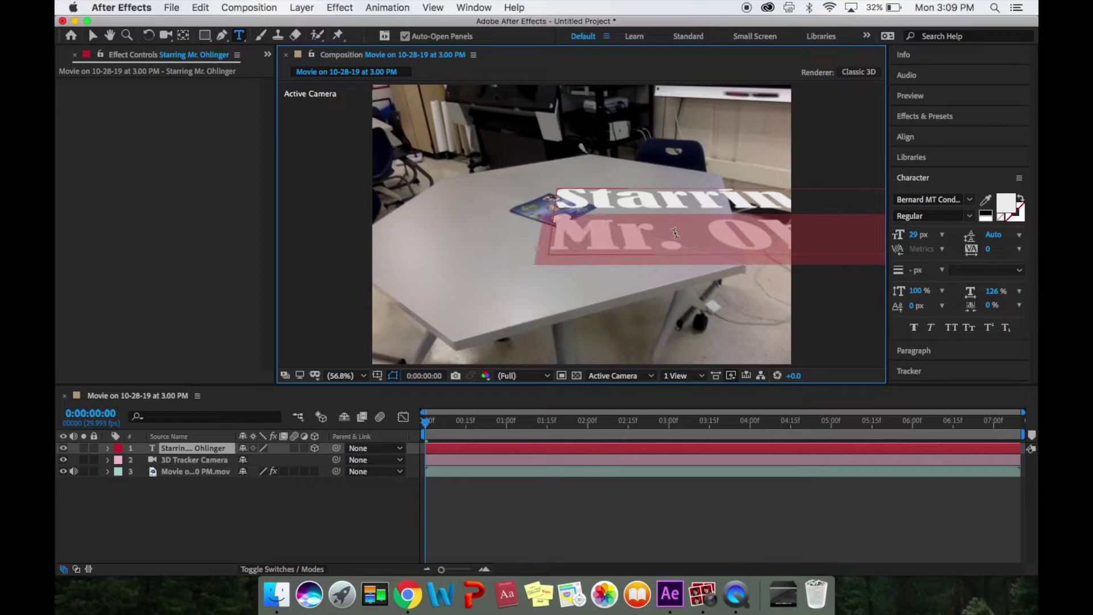
{"action": "key", "text": "shift+Left"}
{"action": "key", "text": "shift+Left"}
{"action": "key", "text": "shift+Left"}
{"action": "key", "text": "shift+Left"}
{"action": "key", "text": "shift+Left"}
{"action": "key", "text": "shift+Left"}
{"action": "key", "text": "shift+Left"}
{"action": "key", "text": "shift+Left"}
{"action": "key", "text": "shift+Left"}
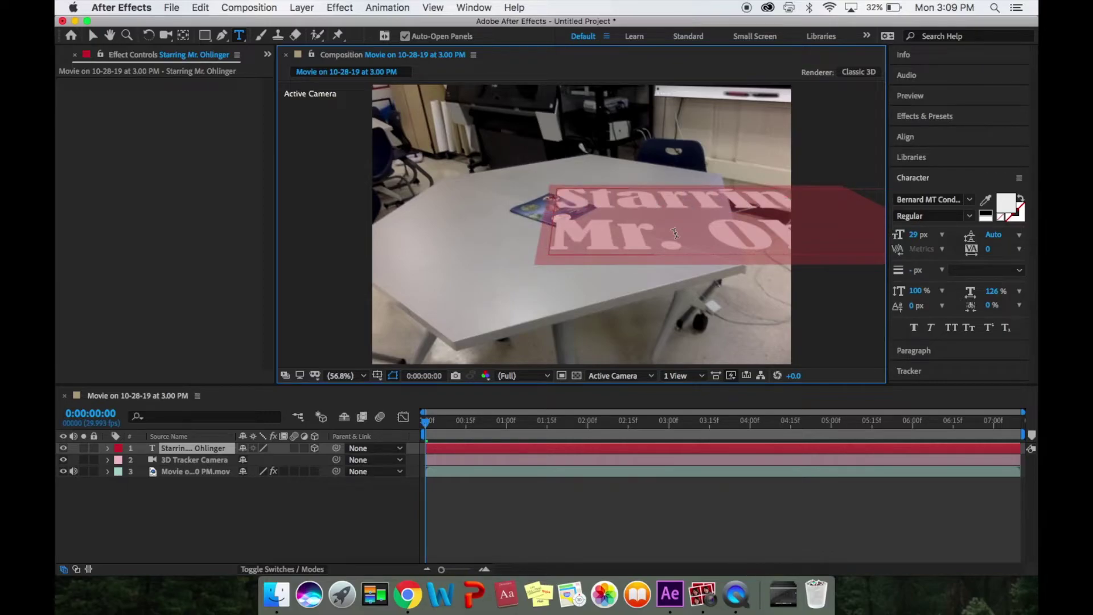
{"action": "left_click", "coordinate": [914, 234]}
{"action": "left_click_drag", "start_coordinate": [910, 234], "coordinate": [900, 235]}
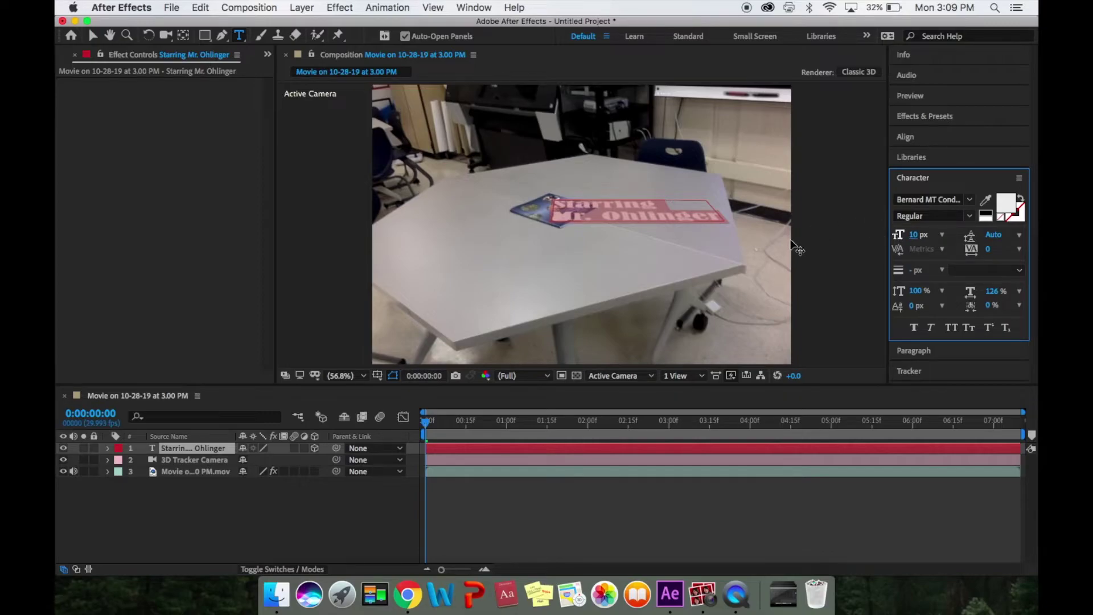
Rotate the 3D title upright from the tabletop, swing it at an angle to the camera, and preview the playback
{"action": "left_click", "coordinate": [149, 35]}
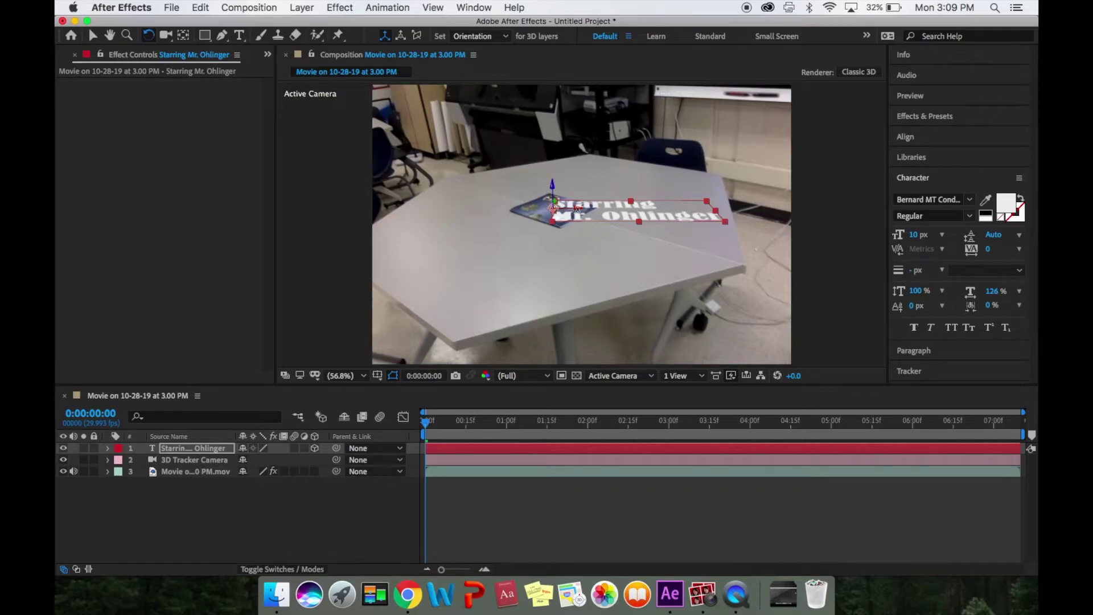
{"action": "left_click_drag", "start_coordinate": [578, 209], "coordinate": [576, 245]}
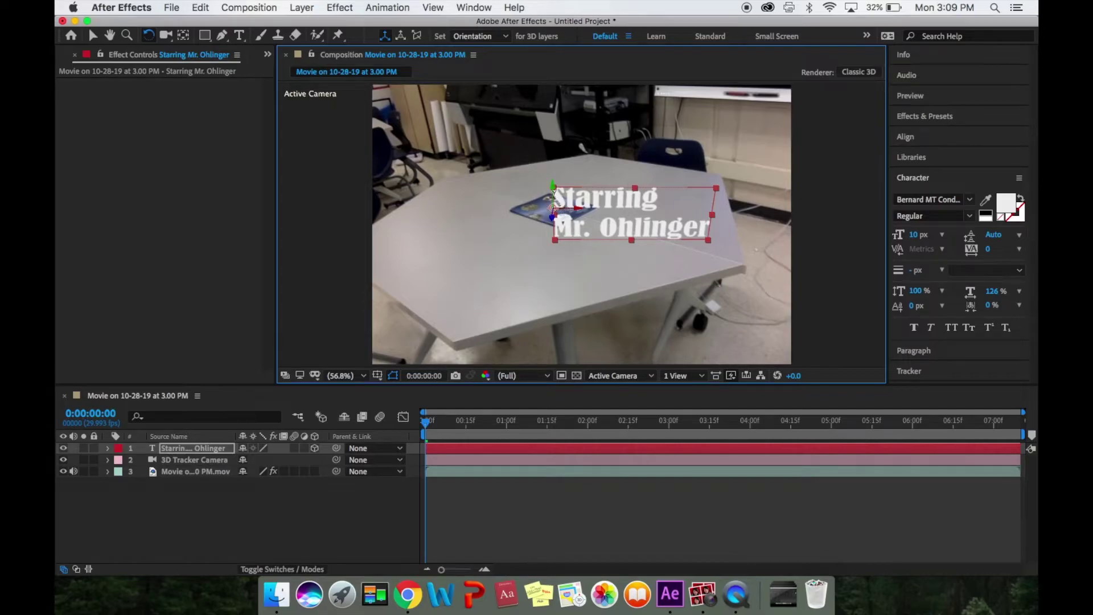
{"action": "left_click_drag", "start_coordinate": [551, 208], "coordinate": [561, 188]}
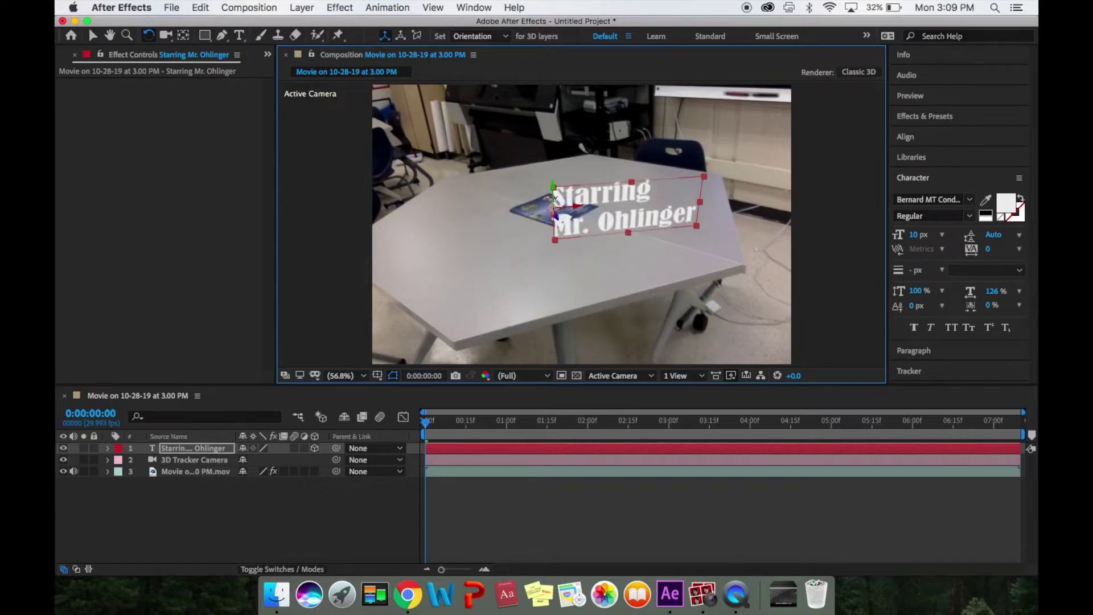
{"action": "left_click_drag", "start_coordinate": [551, 205], "coordinate": [554, 209]}
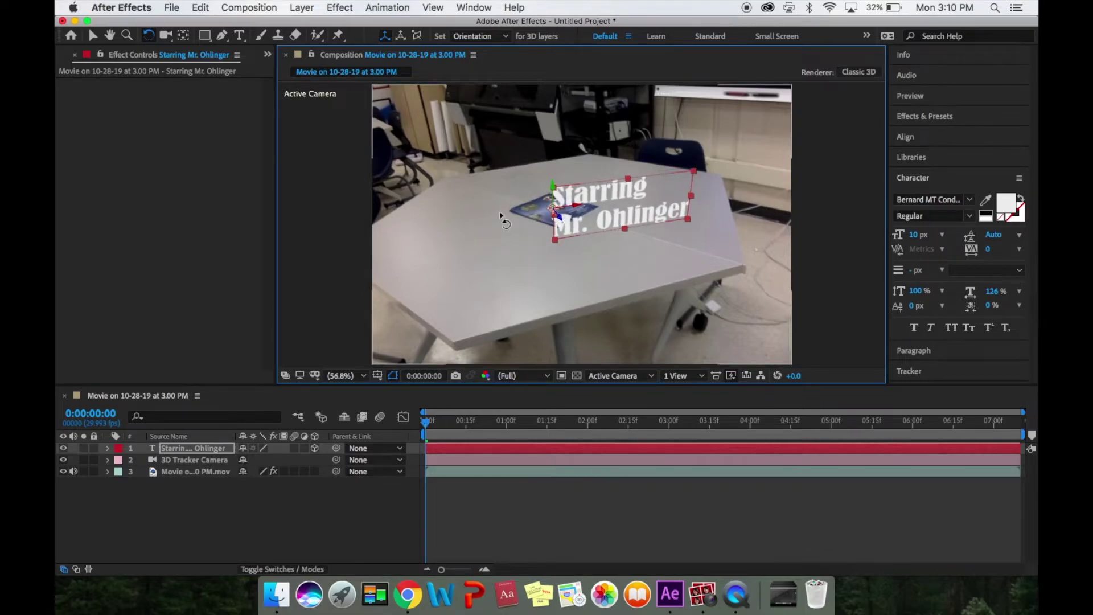
{"action": "key", "text": "space"}
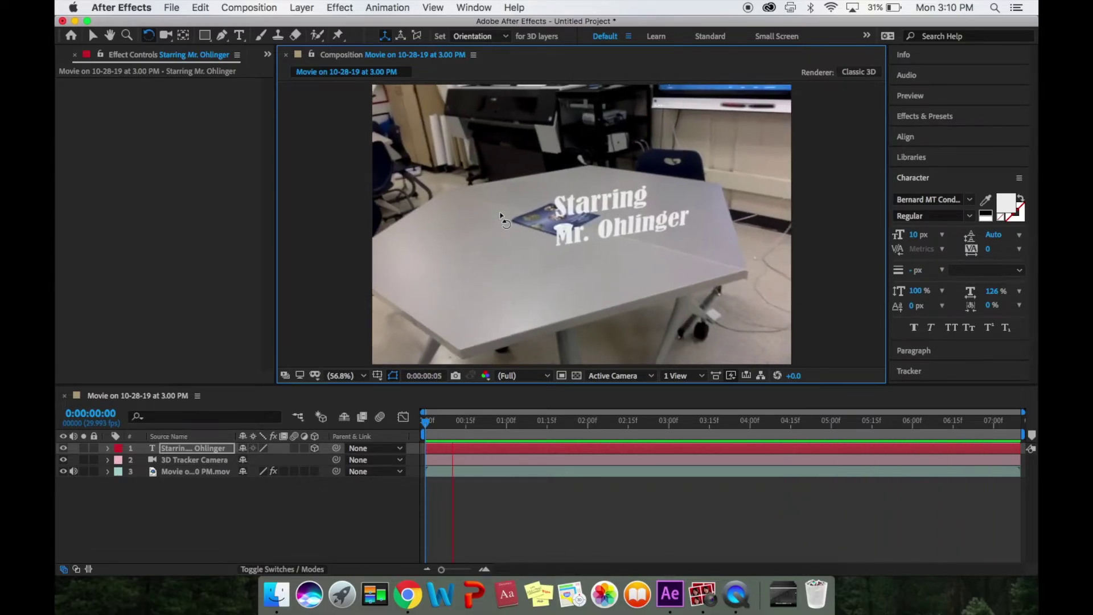
{"action": "key", "text": "space"}
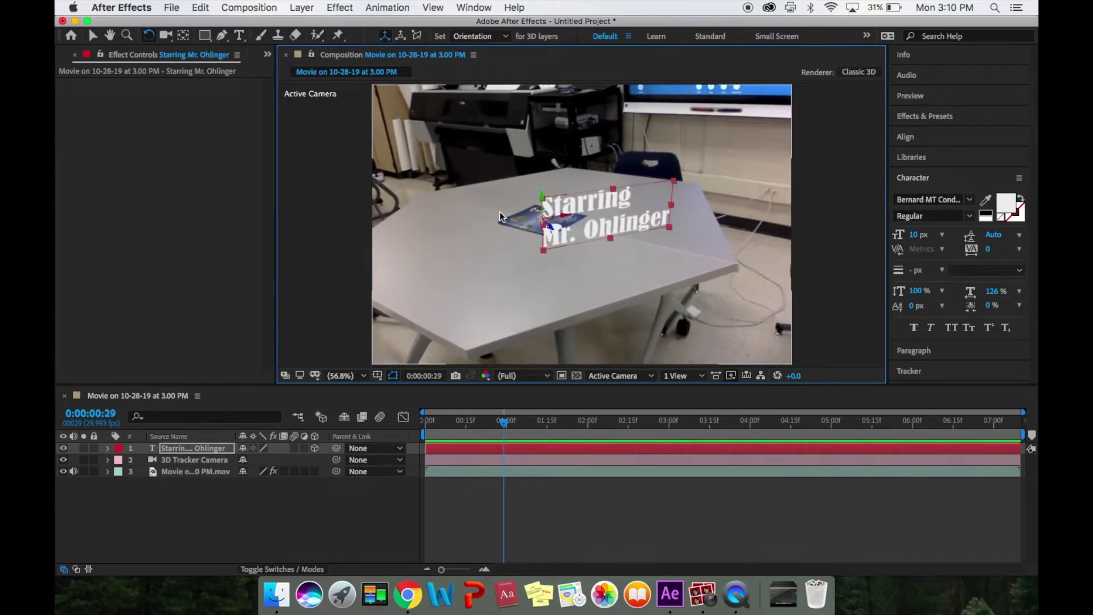
Raise the title along its vertical axis until it floats above the booklet, previewing the playback after each move
{"action": "left_click", "coordinate": [93, 35]}
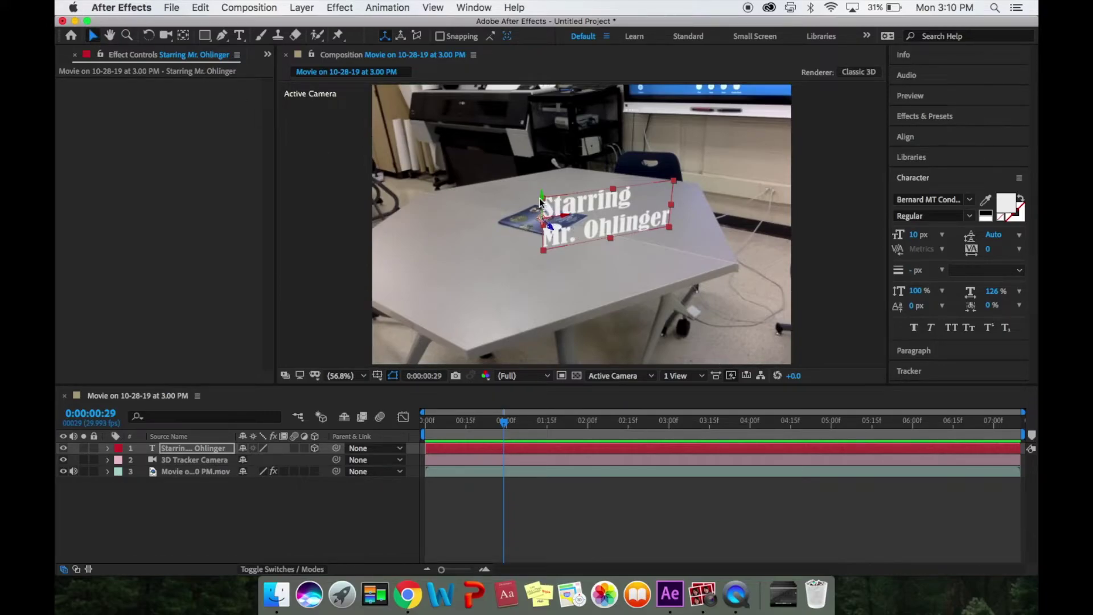
{"action": "left_click_drag", "start_coordinate": [542, 201], "coordinate": [550, 156]}
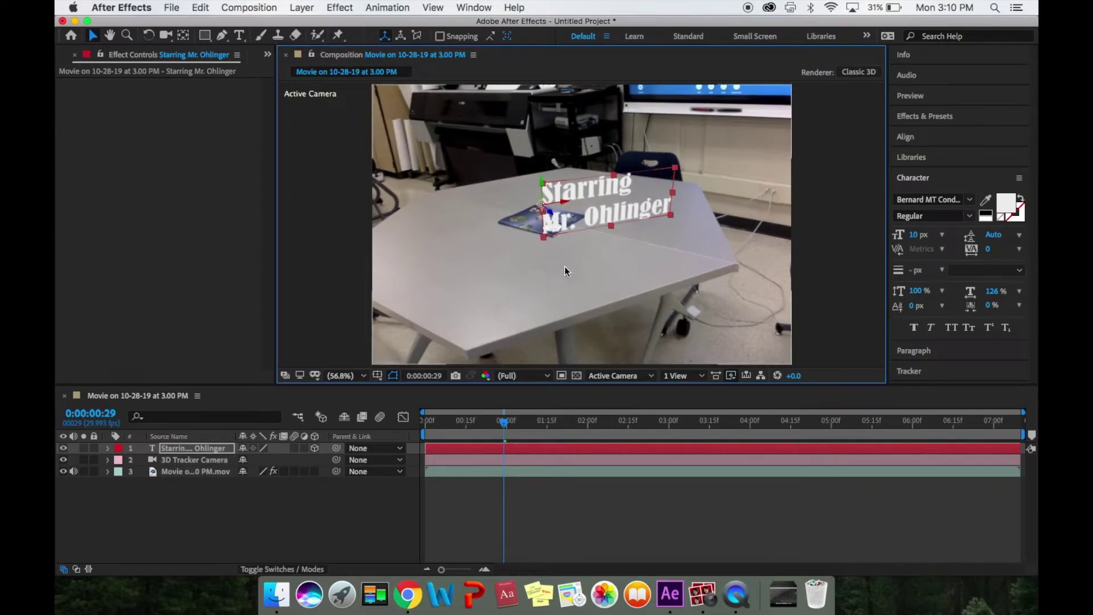
{"action": "key", "text": "space"}
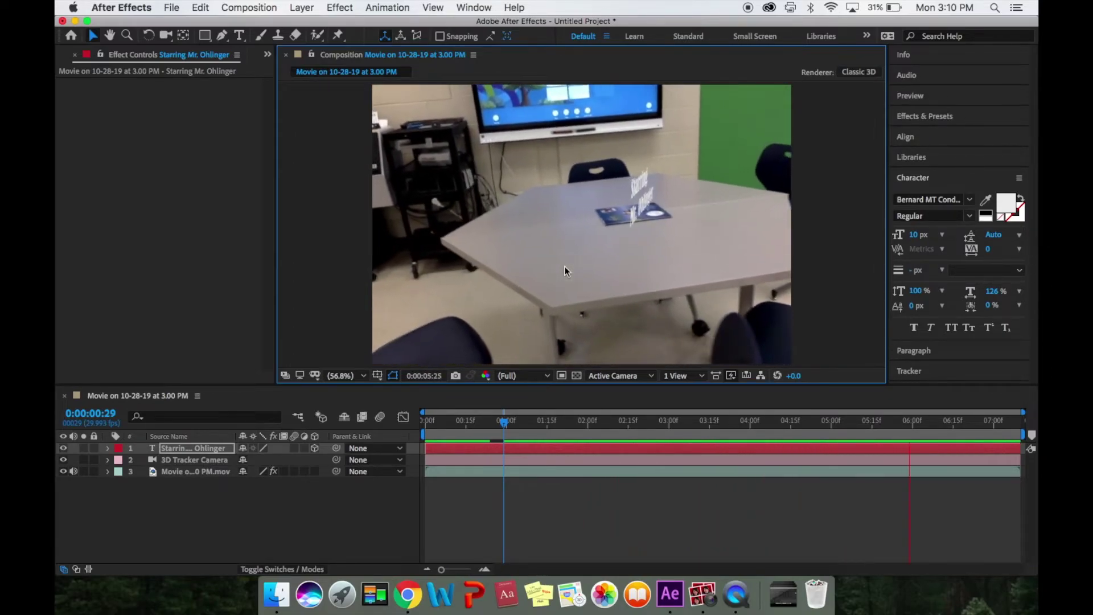
{"action": "key", "text": "space"}
{"action": "key", "text": "space"}
{"action": "key", "text": "space"}
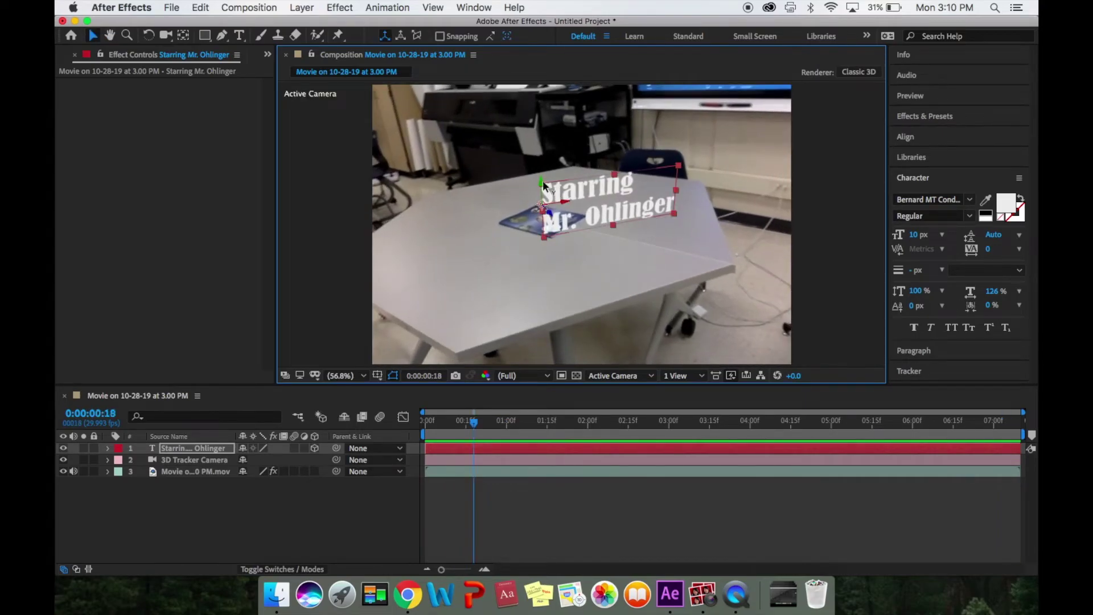
{"action": "left_click_drag", "start_coordinate": [544, 186], "coordinate": [548, 156]}
{"action": "key", "text": "space"}
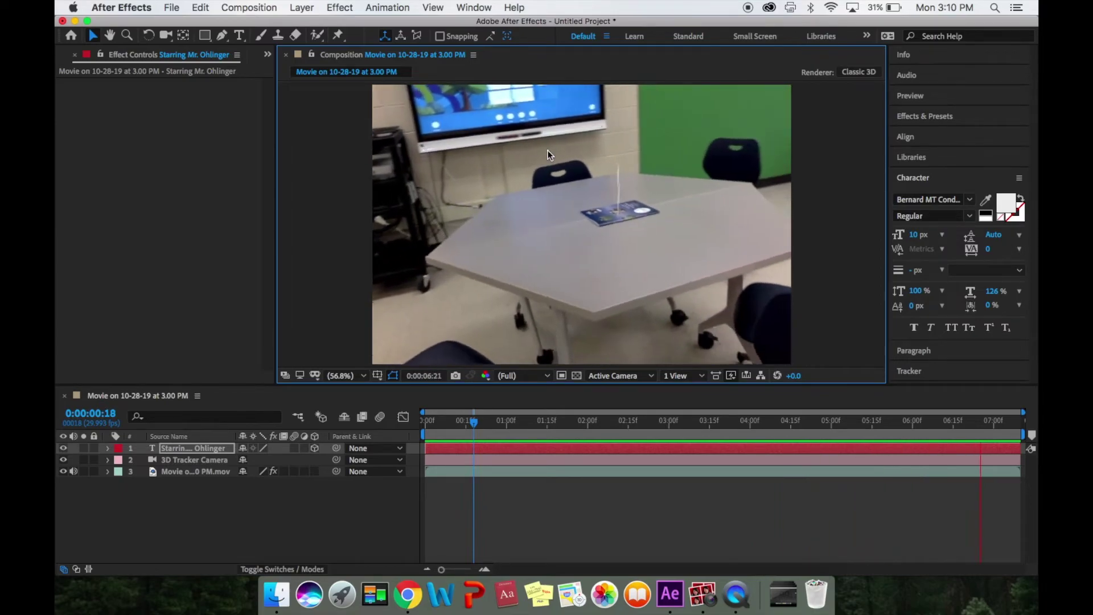
{"action": "key", "text": "space"}
{"action": "left_click_drag", "start_coordinate": [554, 181], "coordinate": [555, 160]}
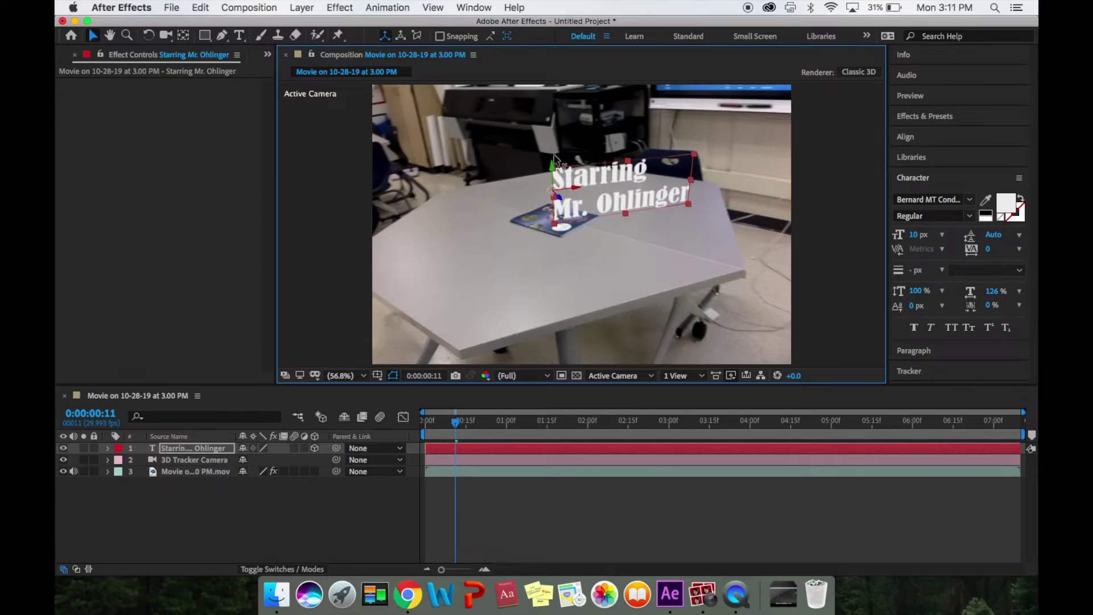
{"action": "key", "text": "space"}
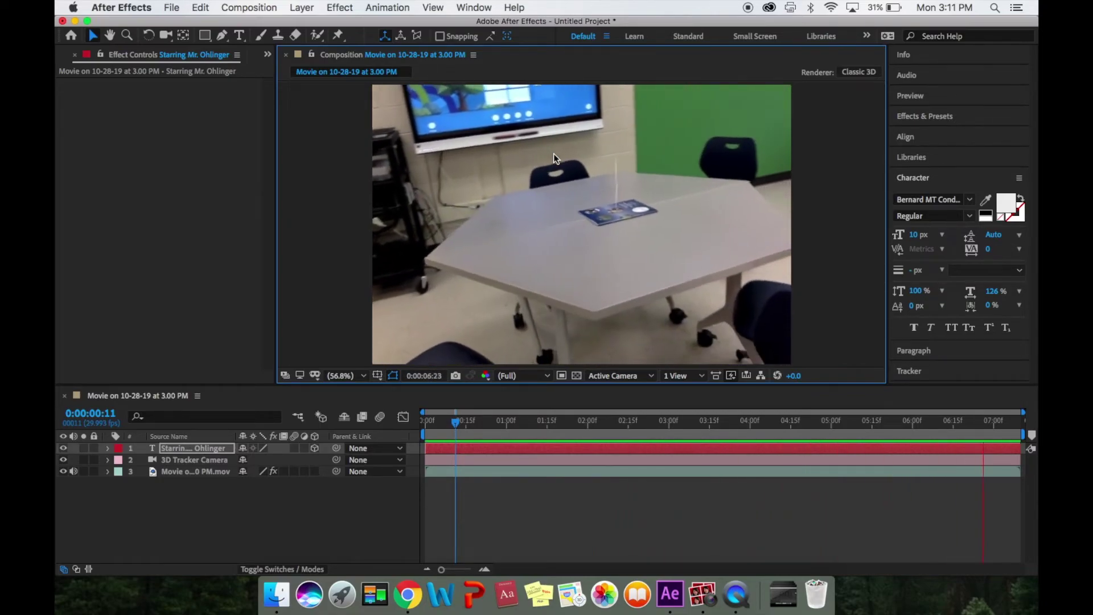
{"action": "key", "text": "space"}
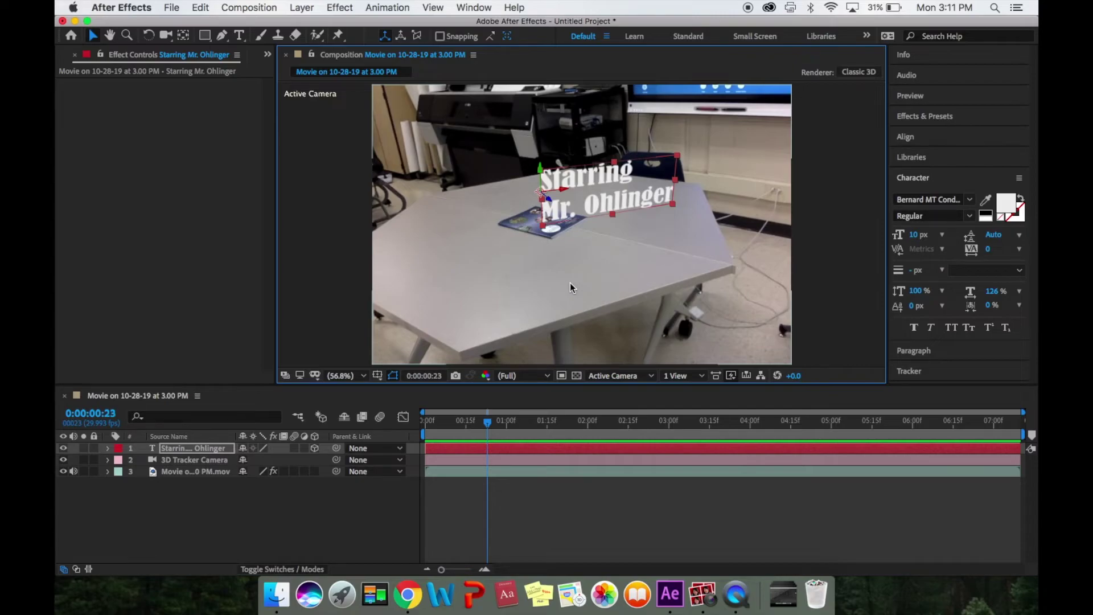
Duplicate the title layer and rotate the copy about its horizontal axis so it is flipped upside down
{"action": "left_click", "coordinate": [201, 8]}
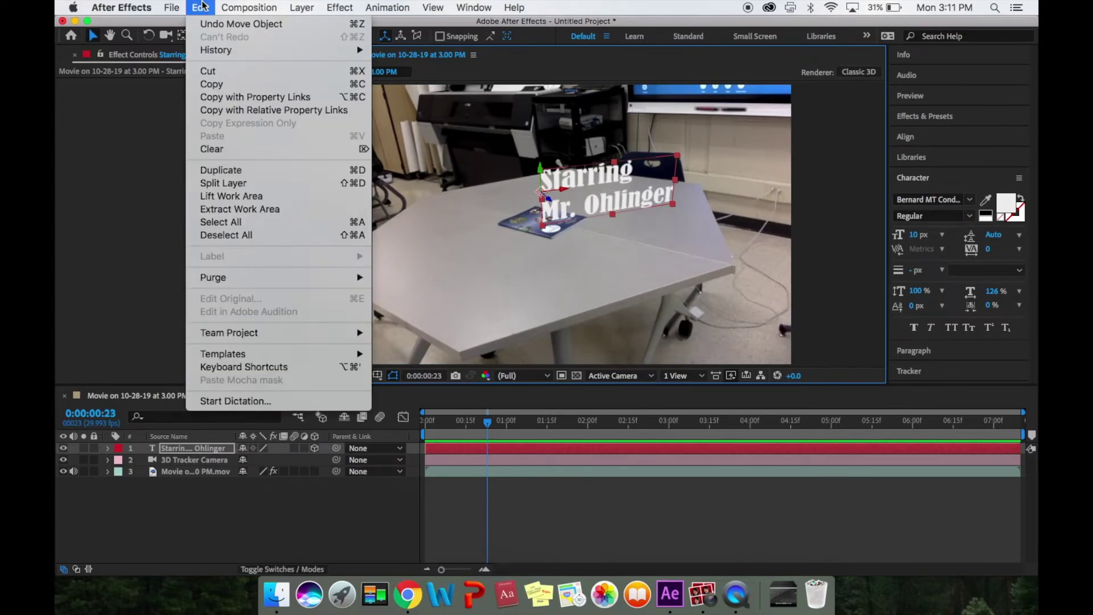
{"action": "left_click", "coordinate": [227, 171]}
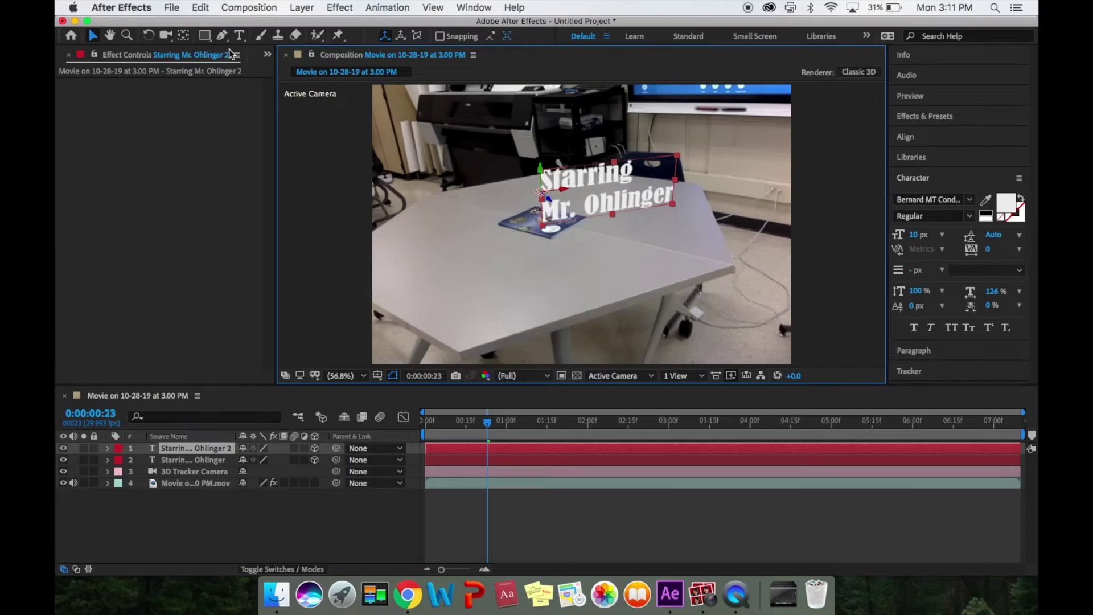
{"action": "left_click", "coordinate": [149, 36]}
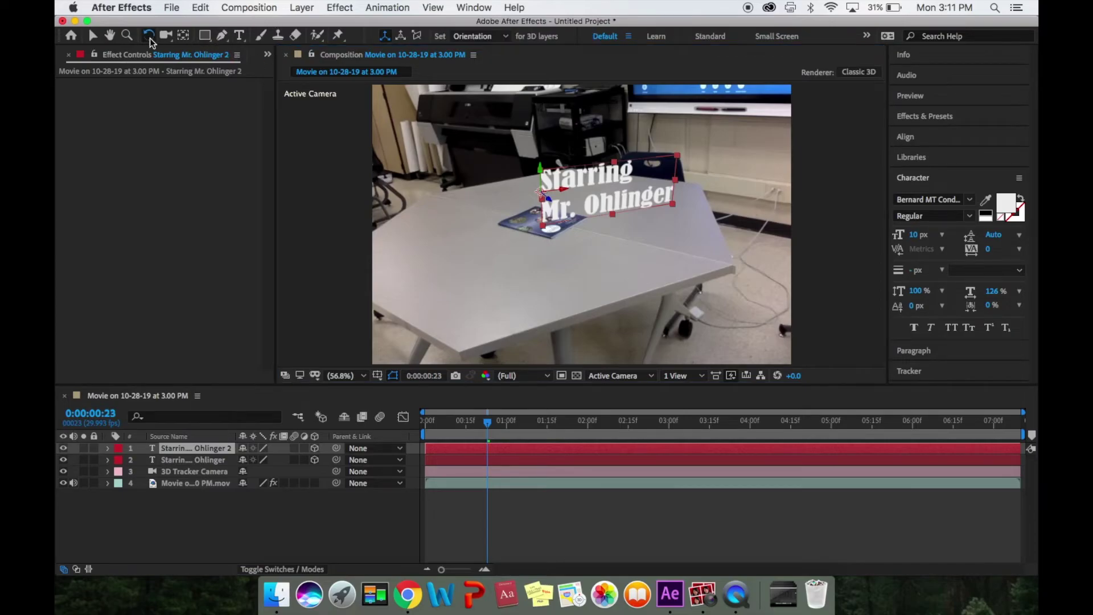
{"action": "left_click_drag", "start_coordinate": [560, 191], "coordinate": [564, 260]}
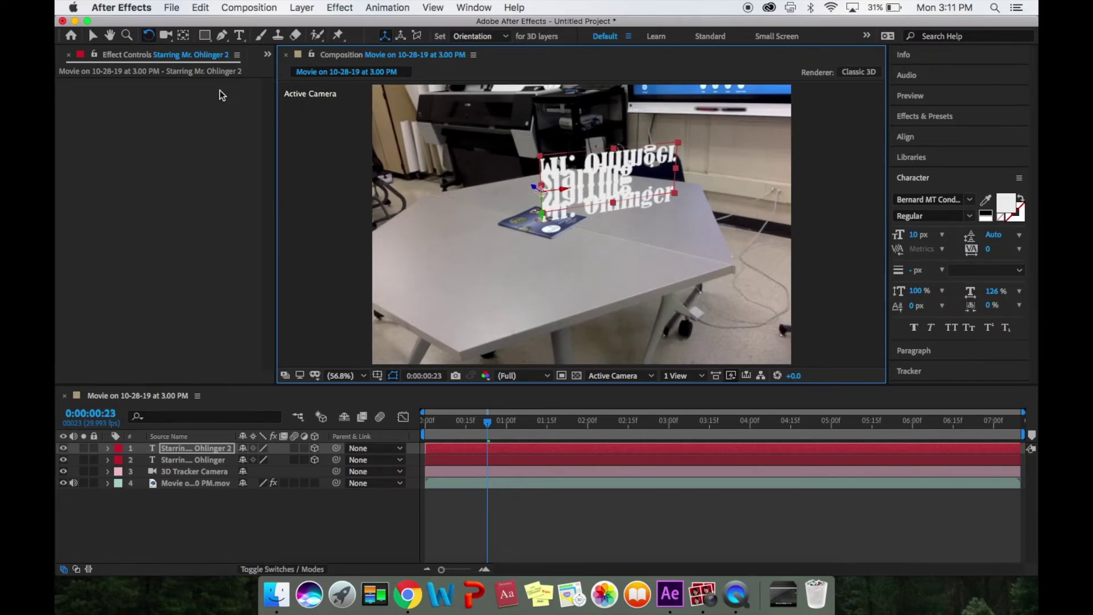
Lower the flipped title copy along its vertical axis until it mirrors the original from directly below, and reduce its opacity to 56%
{"action": "left_click", "coordinate": [93, 36]}
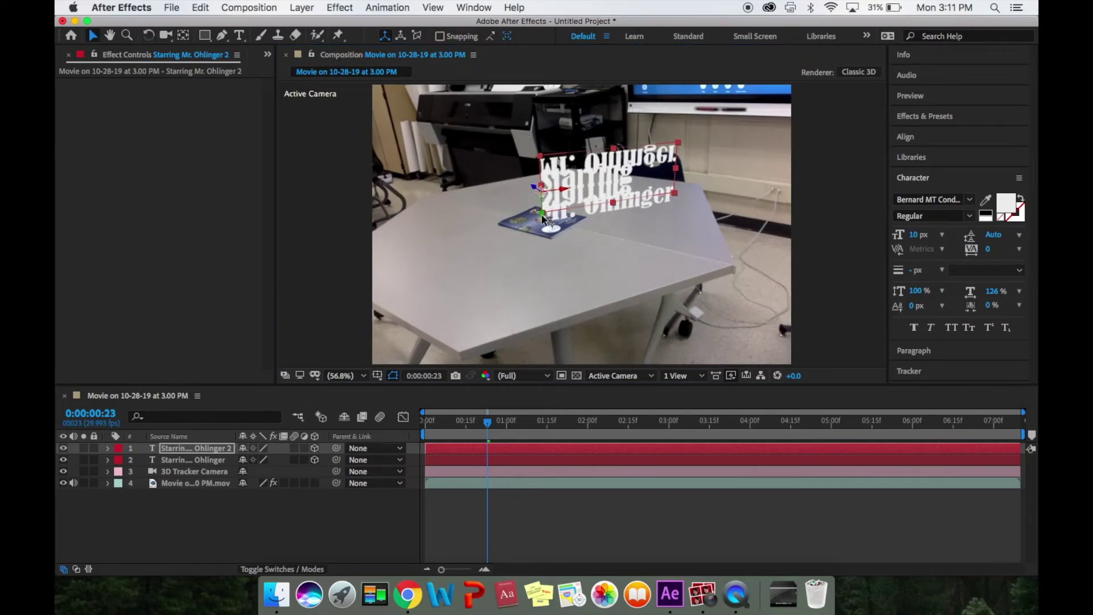
{"action": "left_click_drag", "start_coordinate": [542, 214], "coordinate": [555, 483]}
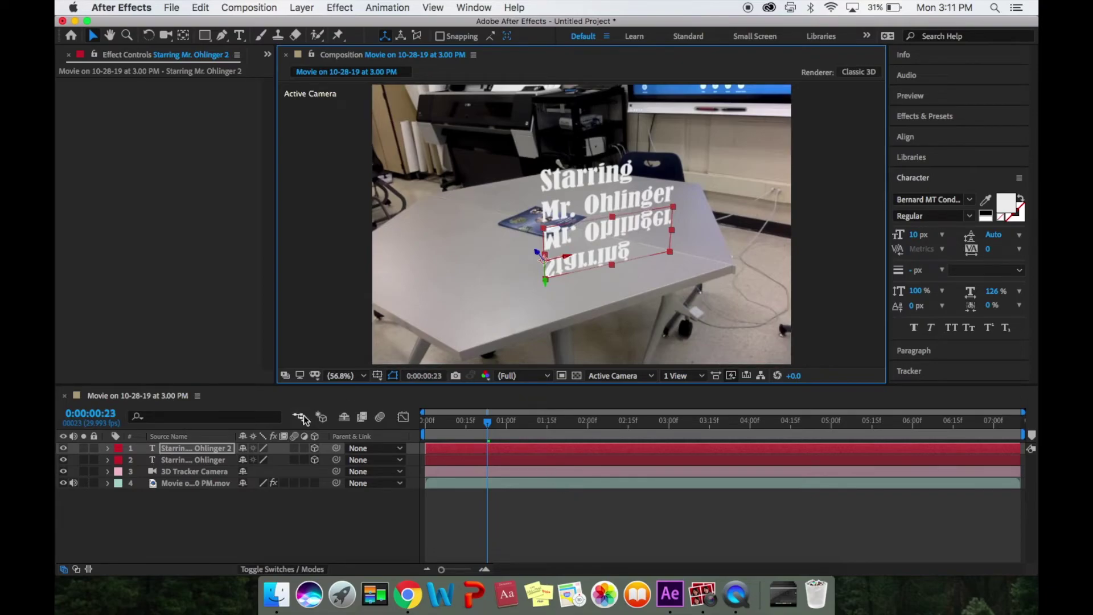
{"action": "key", "text": "t"}
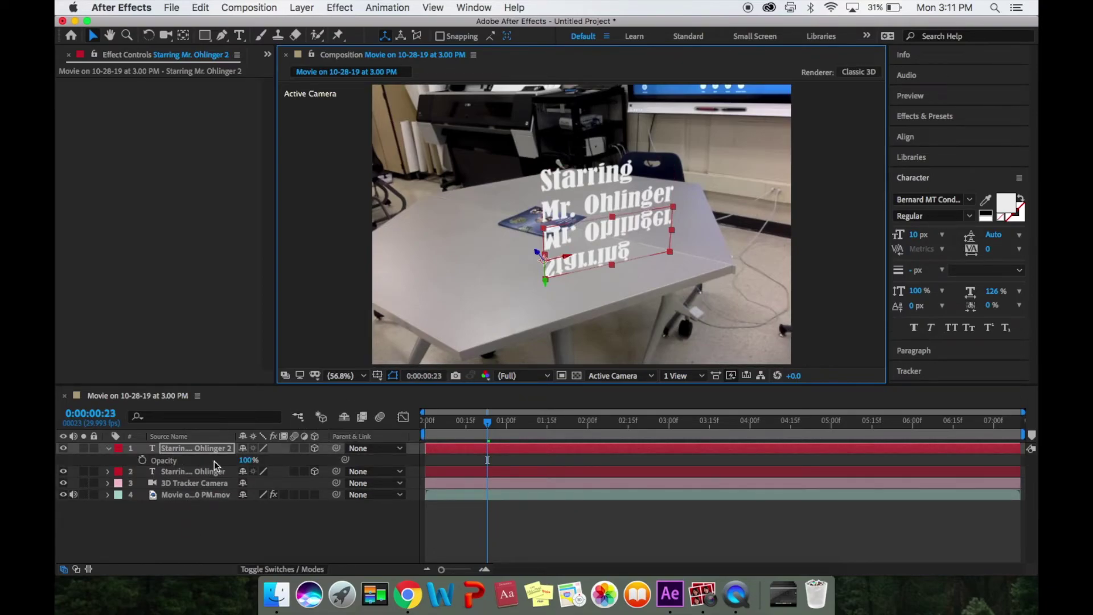
{"action": "left_click_drag", "start_coordinate": [249, 465], "coordinate": [226, 463]}
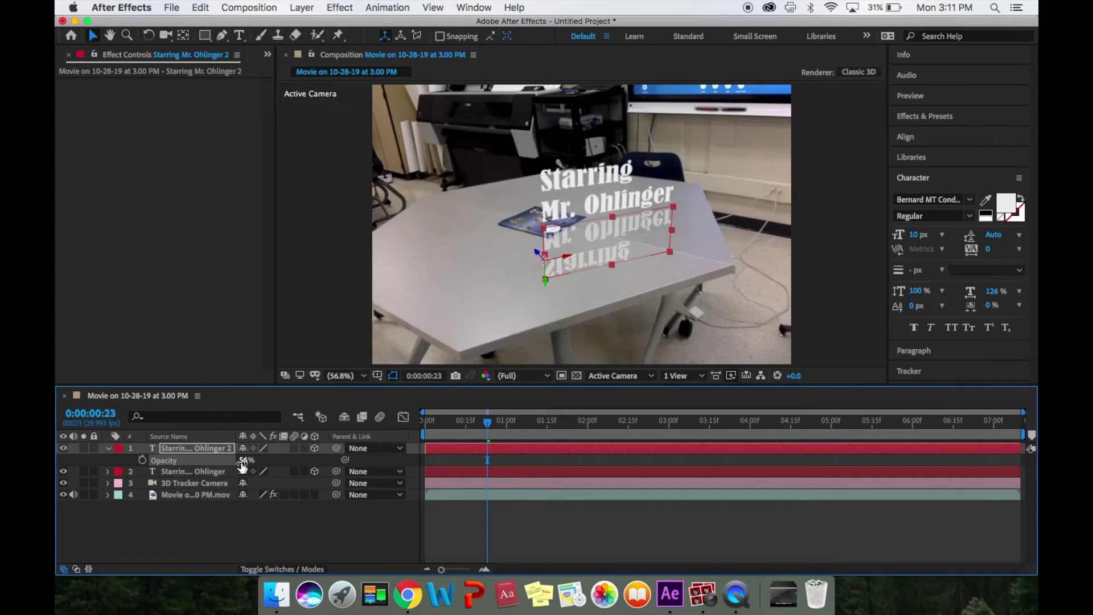
Preview the playback to check how the title and its faded reflection follow the camera movement
{"action": "key", "text": "space"}
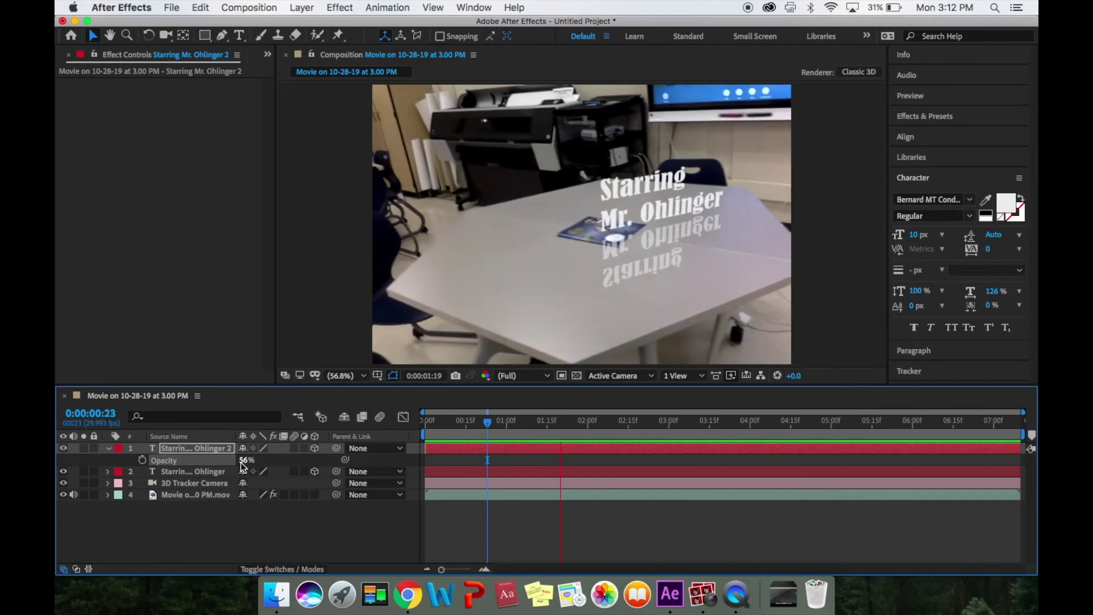
{"action": "key", "text": "space"}
{"action": "key", "text": "space"}
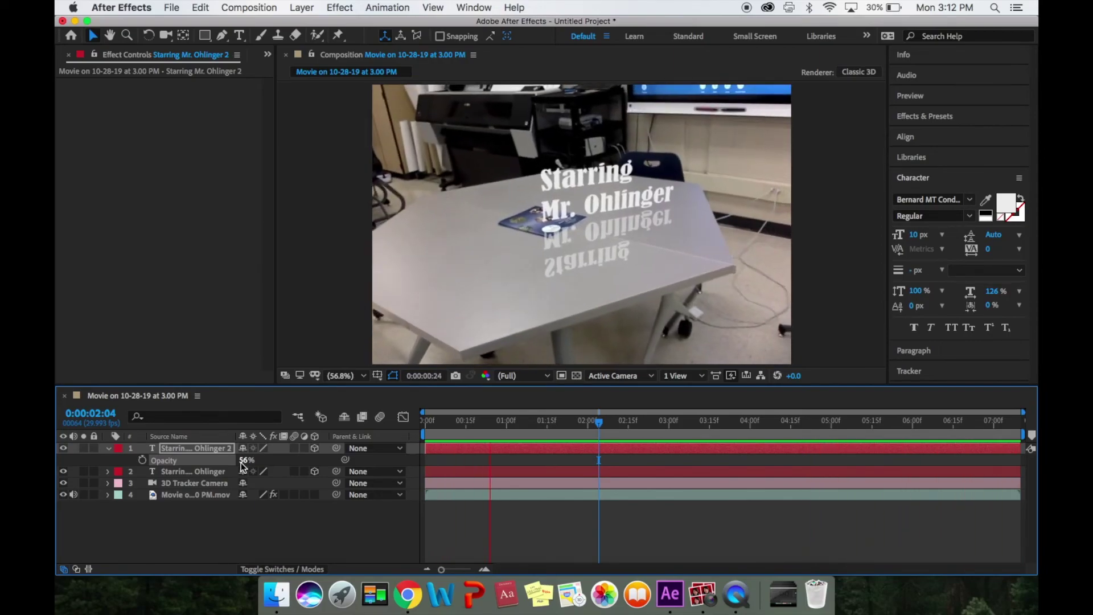
{"action": "key", "text": "space"}
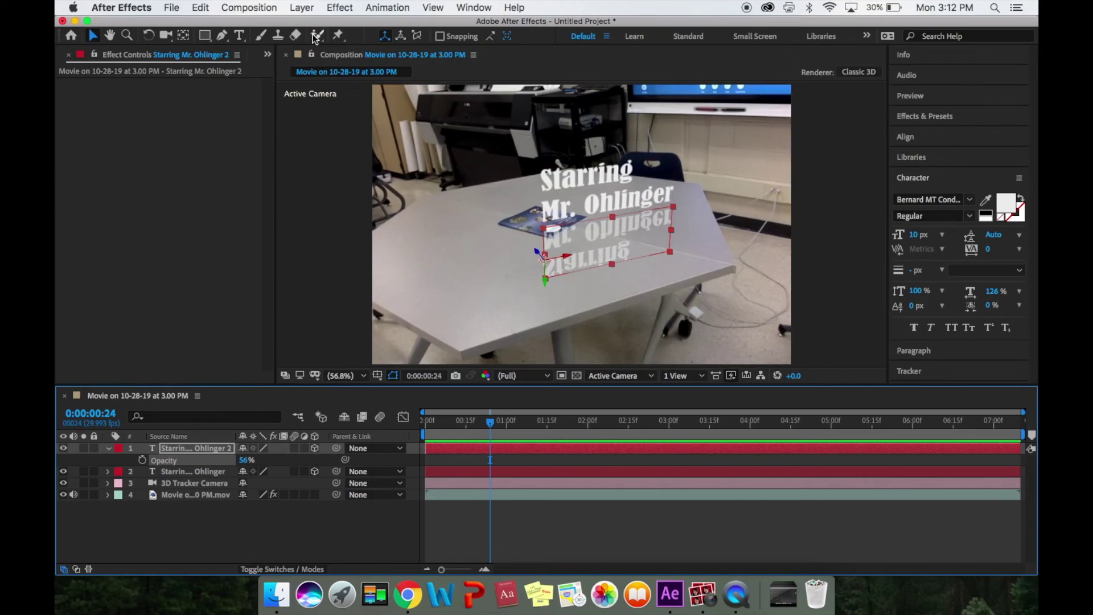
Add the composition to the render queue and render it to the Downloads folder as Quest 8.mov
{"action": "left_click", "coordinate": [249, 7]}
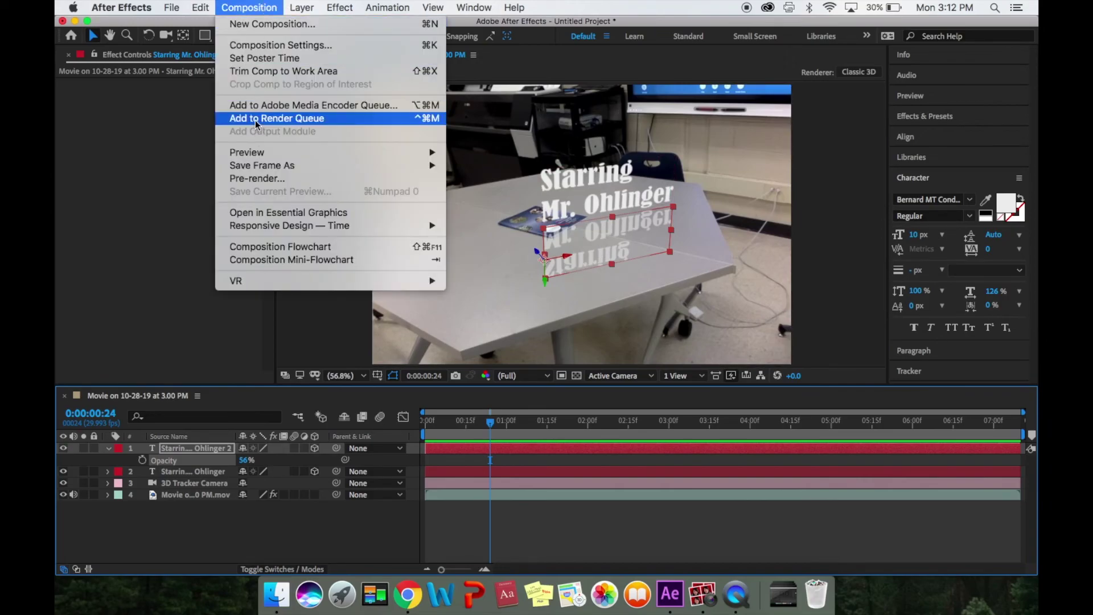
{"action": "left_click", "coordinate": [255, 118]}
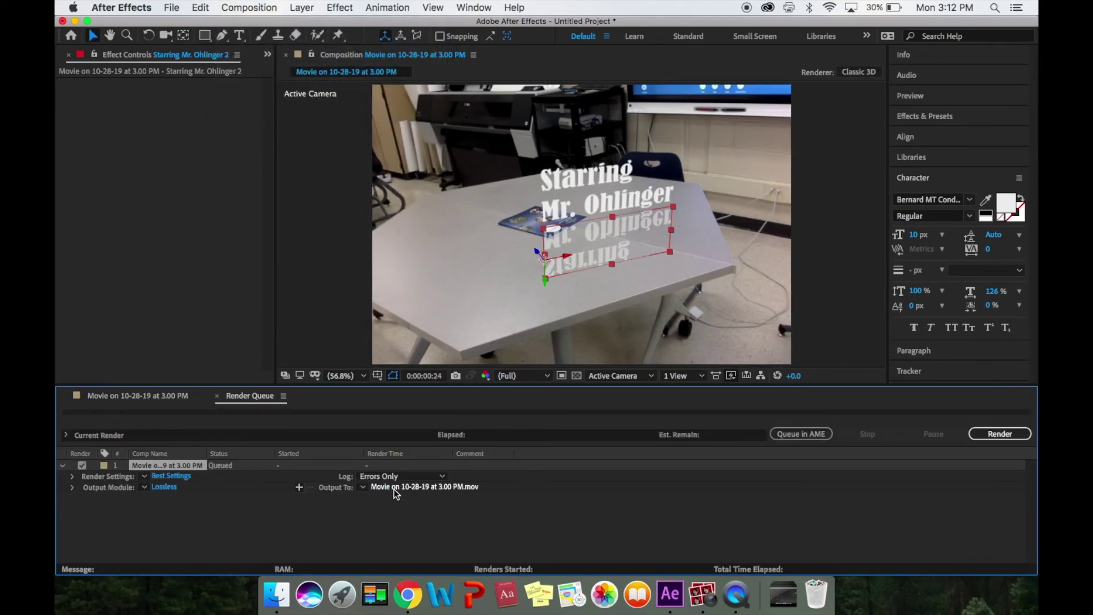
{"action": "left_click", "coordinate": [414, 488]}
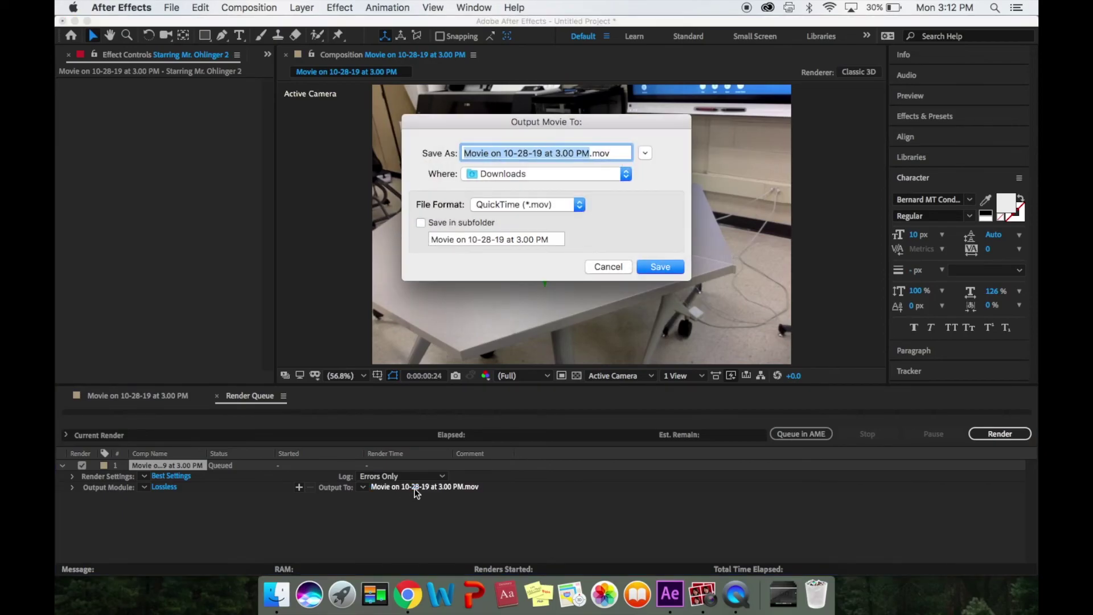
{"action": "type", "text": "Quest 8"}
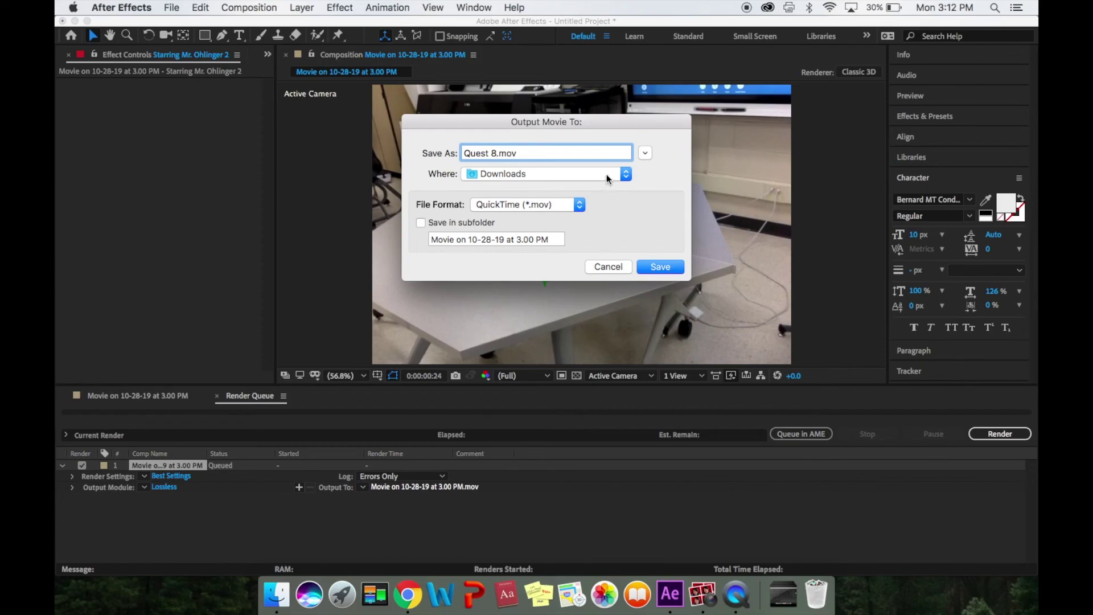
{"action": "left_click", "coordinate": [666, 267]}
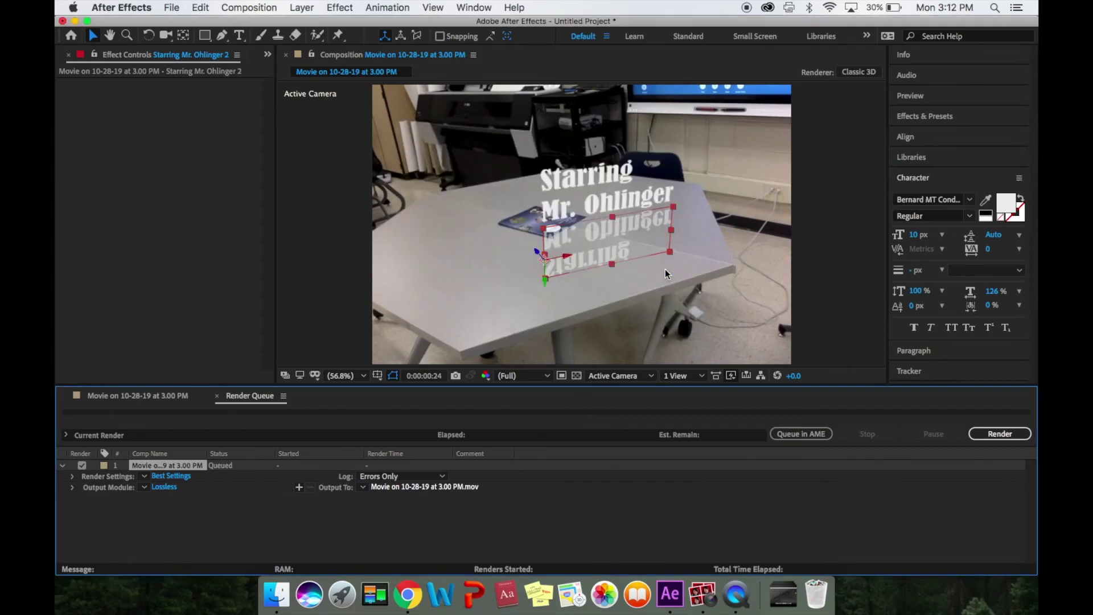
{"action": "left_click", "coordinate": [983, 434]}
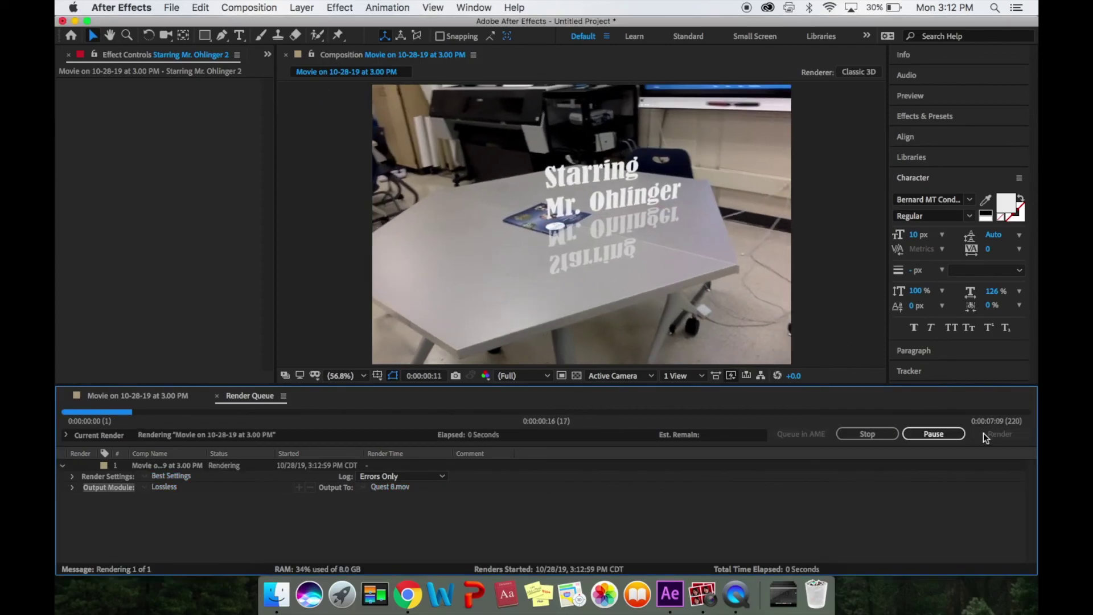